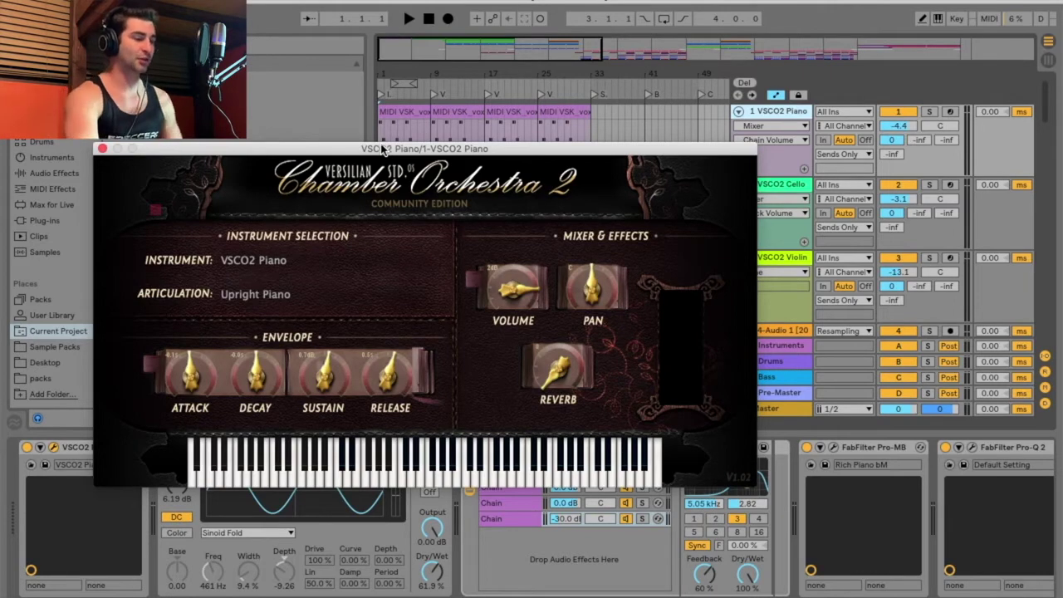
# - Close the VSCO2 Piano instrument window and audition the arrangement from just before the V1B marker
pyautogui.moveTo(454, 150); pyautogui.dragTo(563, 167)
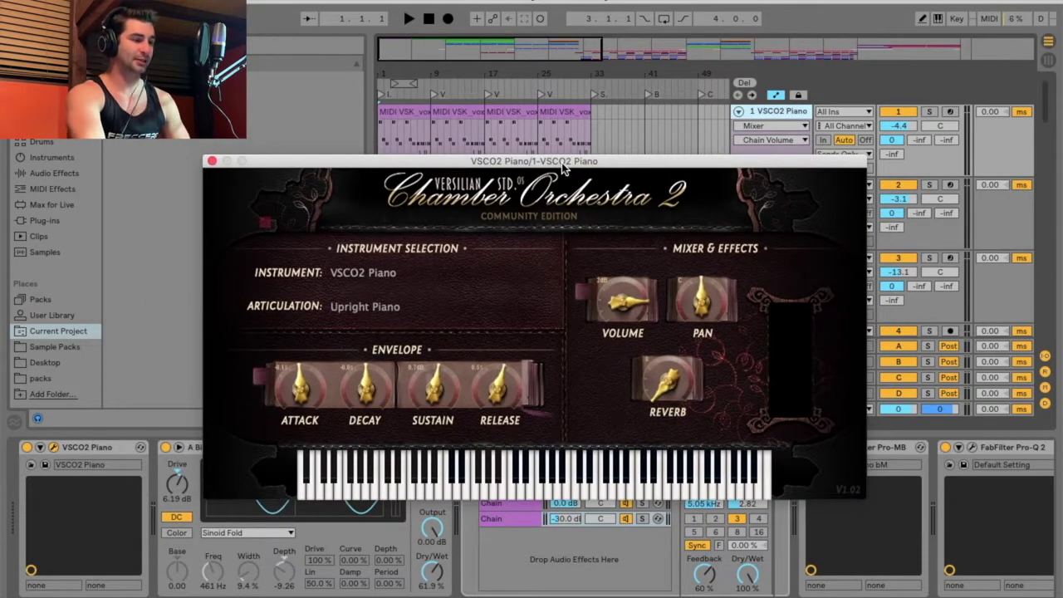
pyautogui.click(212, 161)
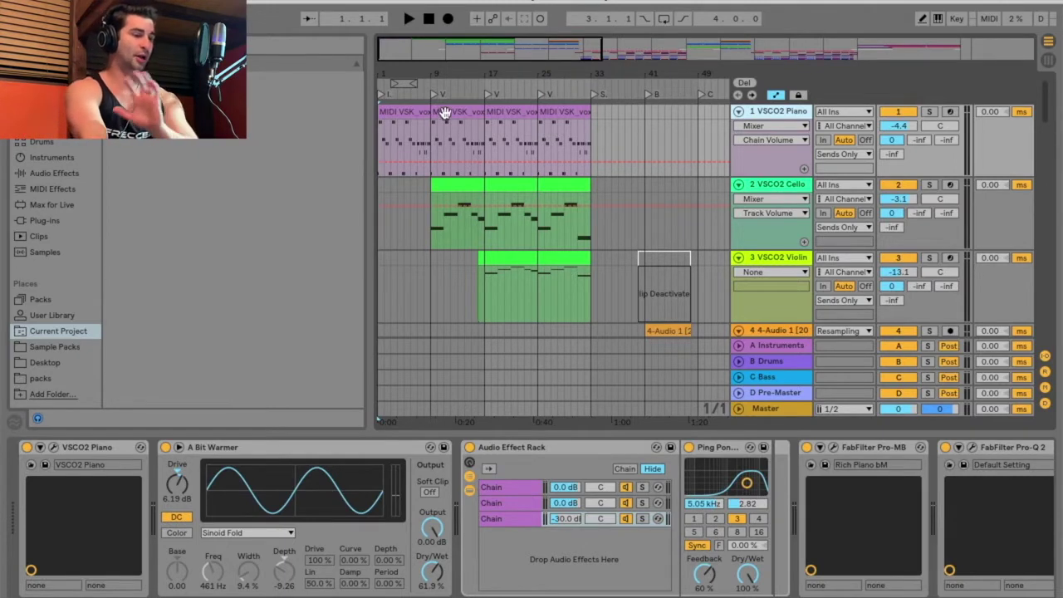
pyautogui.moveTo(490, 70); pyautogui.dragTo(488, 75)
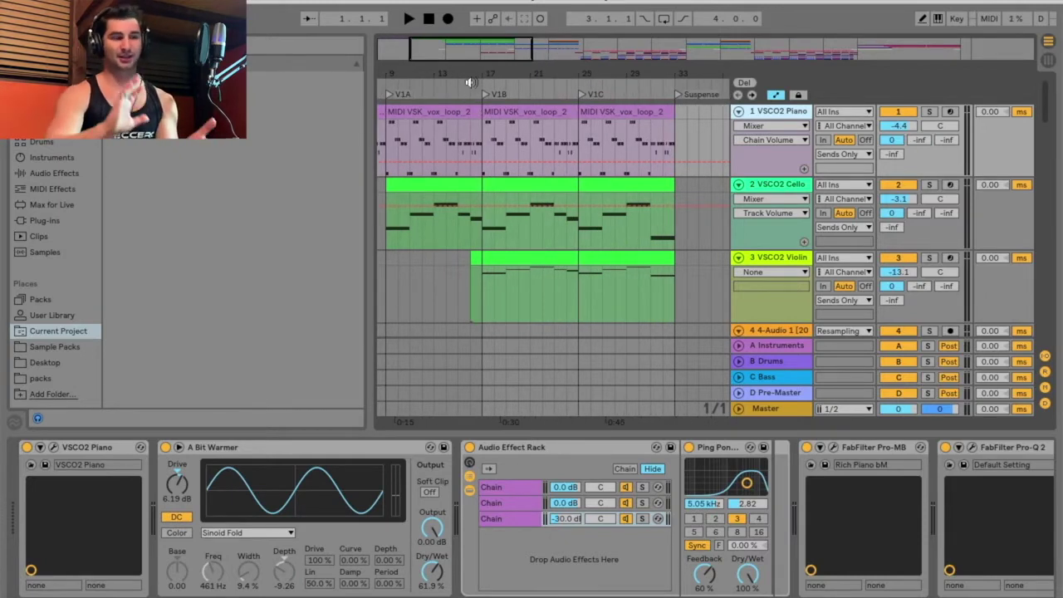
pyautogui.click(470, 84)
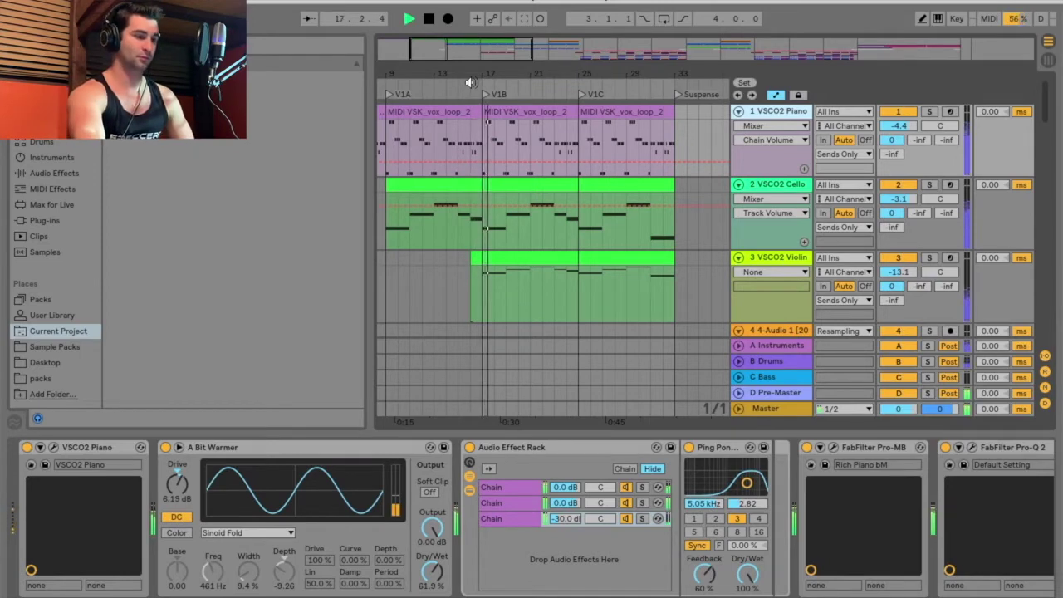
pyautogui.moveTo(491, 75); pyautogui.dragTo(524, 73)
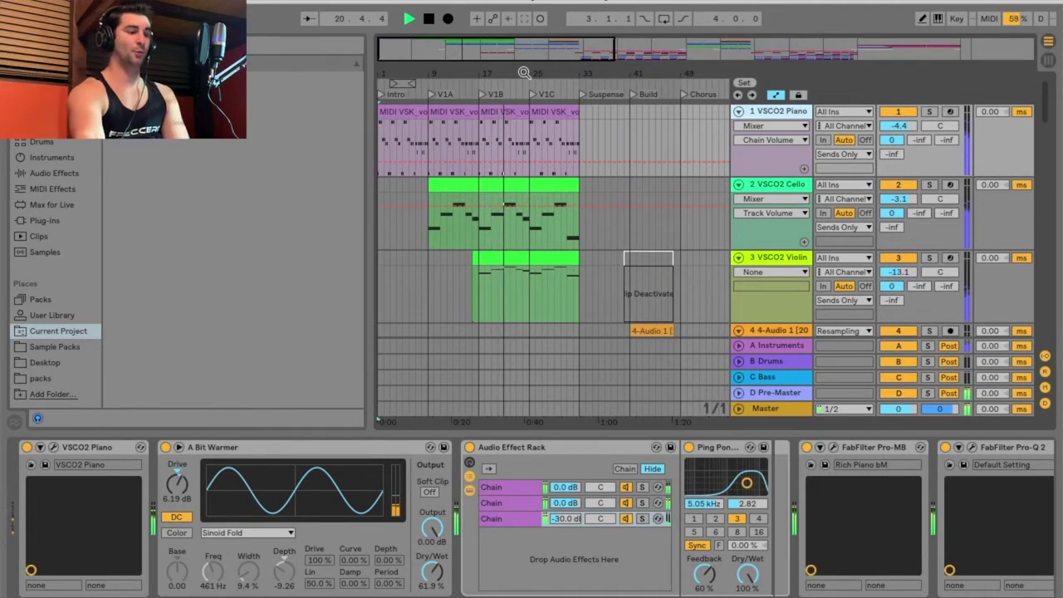
pyautogui.moveTo(524, 72); pyautogui.dragTo(459, 72)
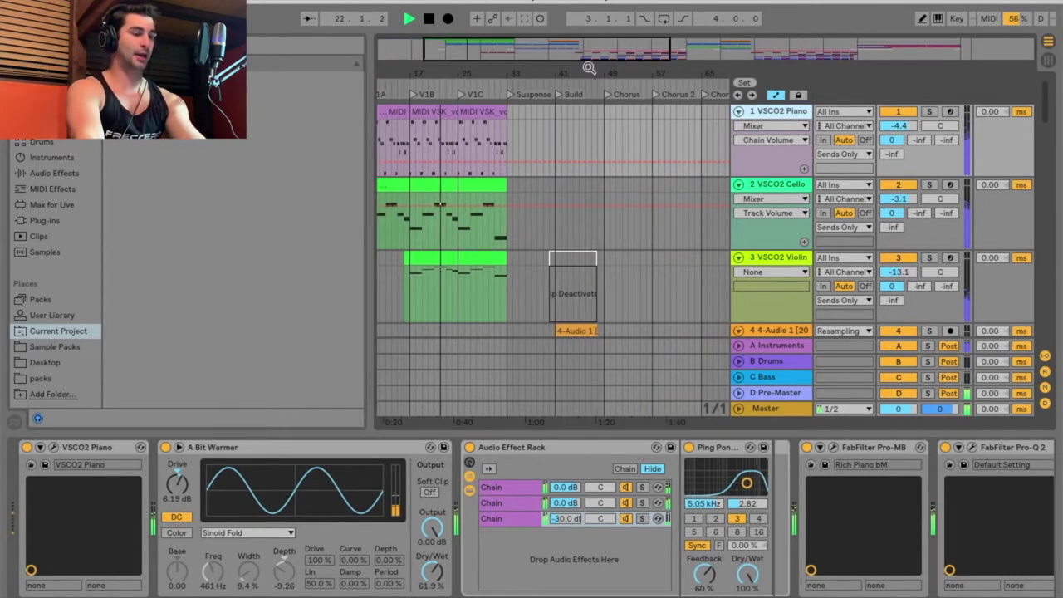
pyautogui.moveTo(590, 66); pyautogui.dragTo(524, 69)
pyautogui.press('space')
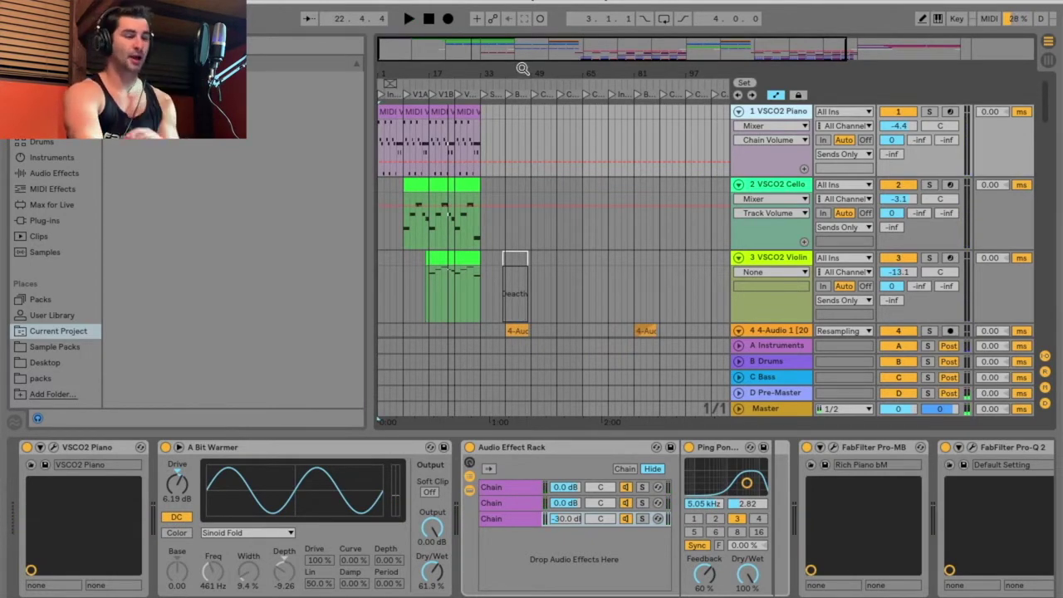
# - Audition the arrangement's chorus up to the start of Chorus 2, and stop playback
pyautogui.moveTo(523, 71); pyautogui.dragTo(523, 80)
pyautogui.press('space')
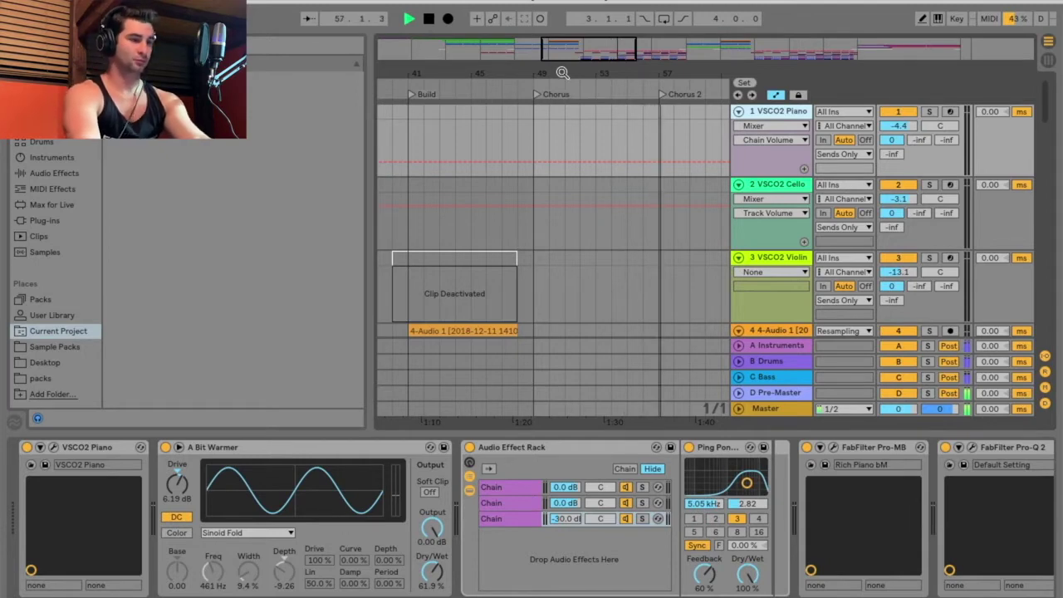
pyautogui.press('space')
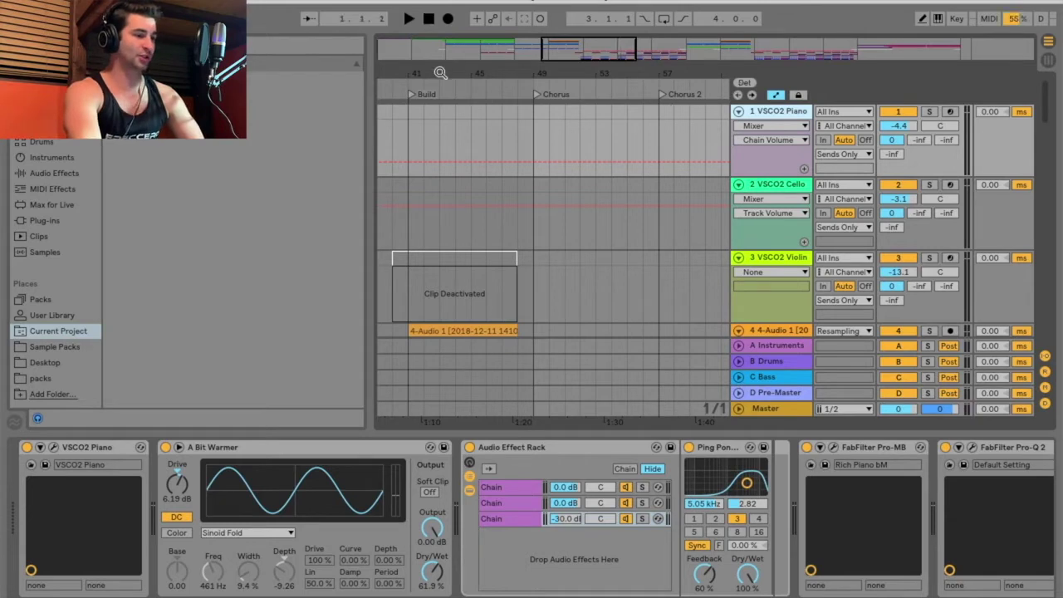
# - Return to the song start, select the intro piano clip and solo the VSCO2 Piano track
pyautogui.click(428, 19)
pyautogui.moveTo(411, 68); pyautogui.dragTo(387, 65)
pyautogui.click(410, 114)
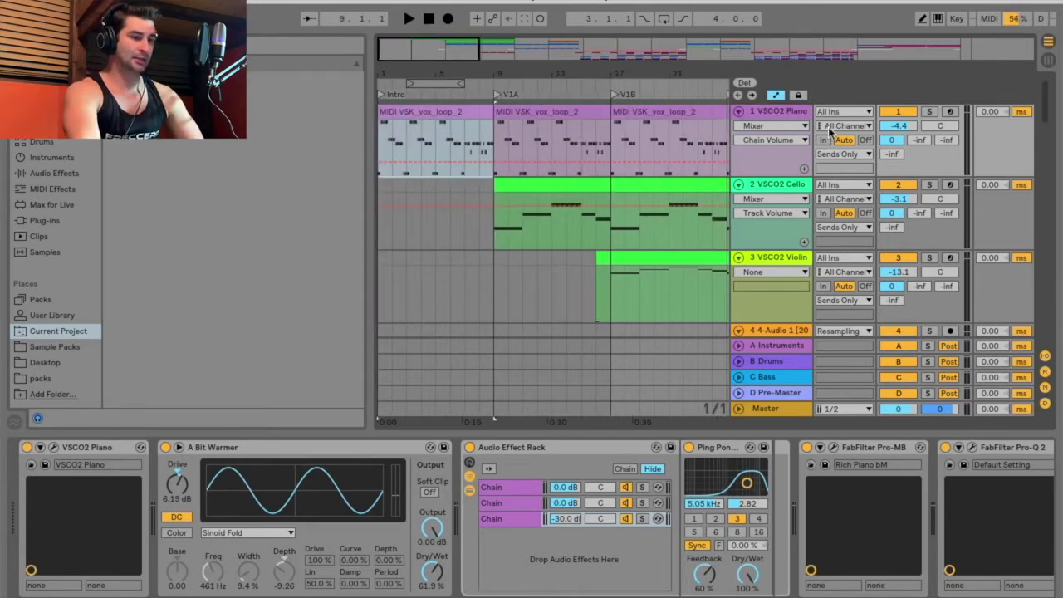
pyautogui.click(929, 111)
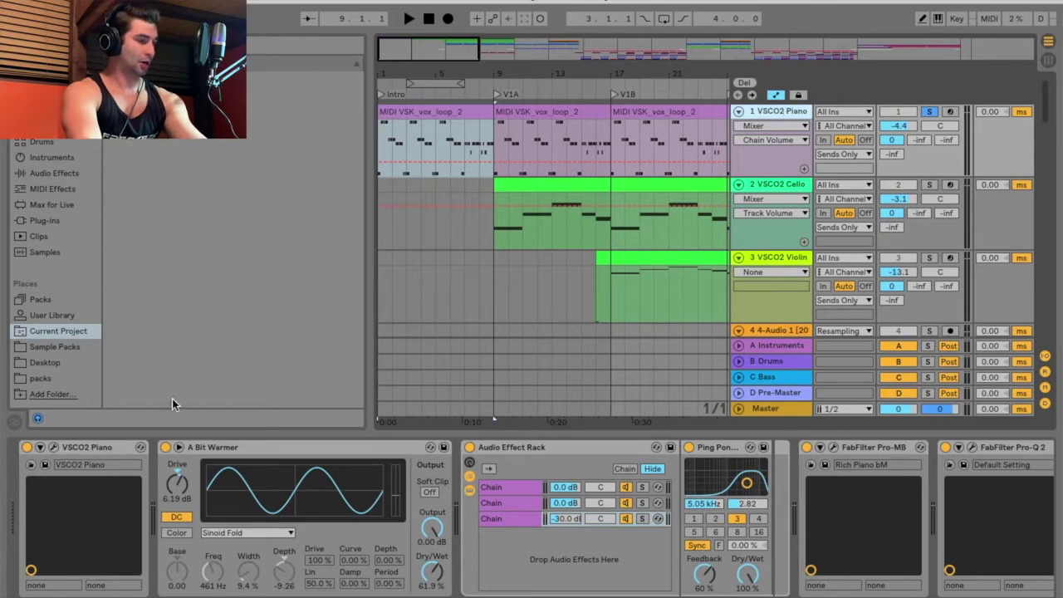
# - Show the piano track's instrument window and choose VSCO2 Piano from the instrument list
pyautogui.press('super+alt+p')
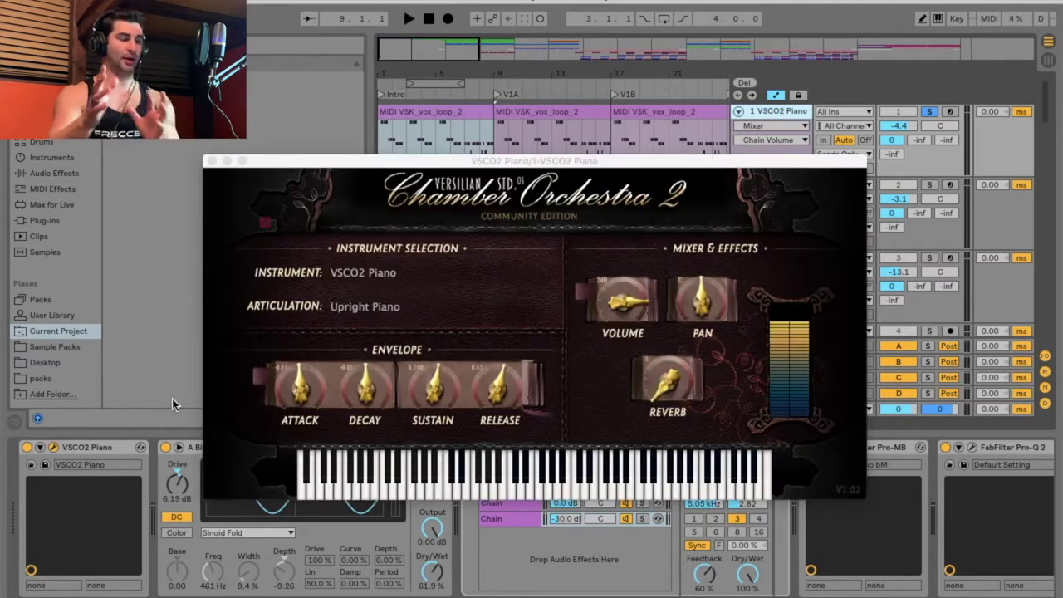
pyautogui.click(347, 276)
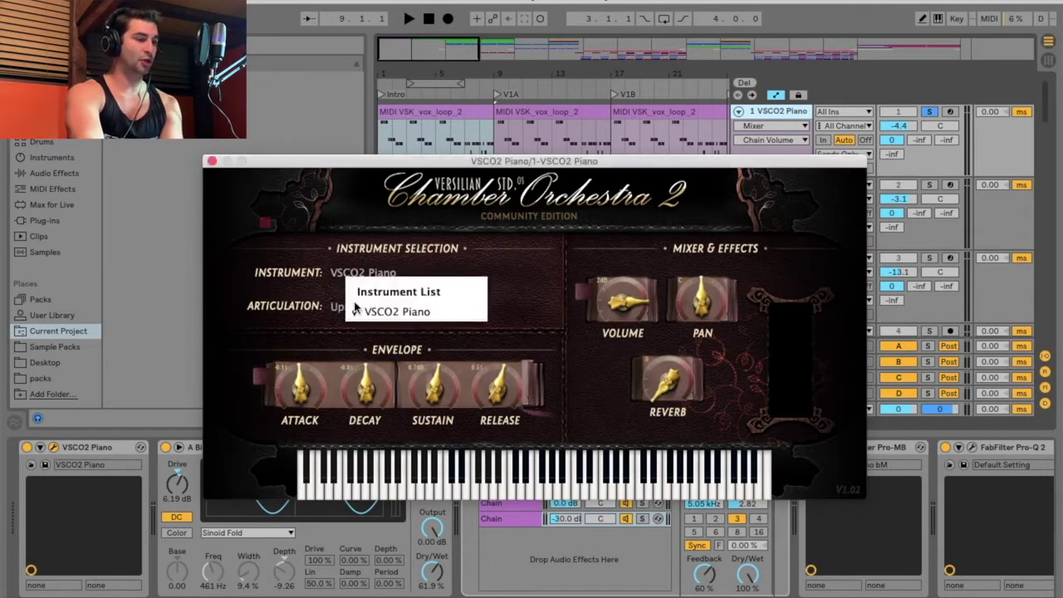
pyautogui.click(354, 315)
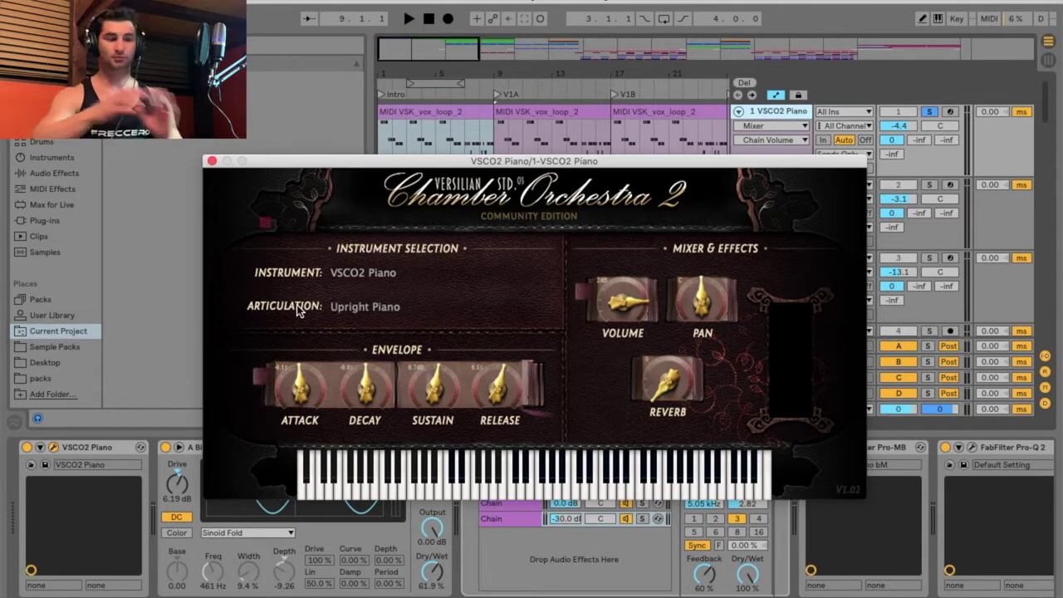
# - Play the soloed piano from the song start through the intro, and stop playback
pyautogui.click(431, 19)
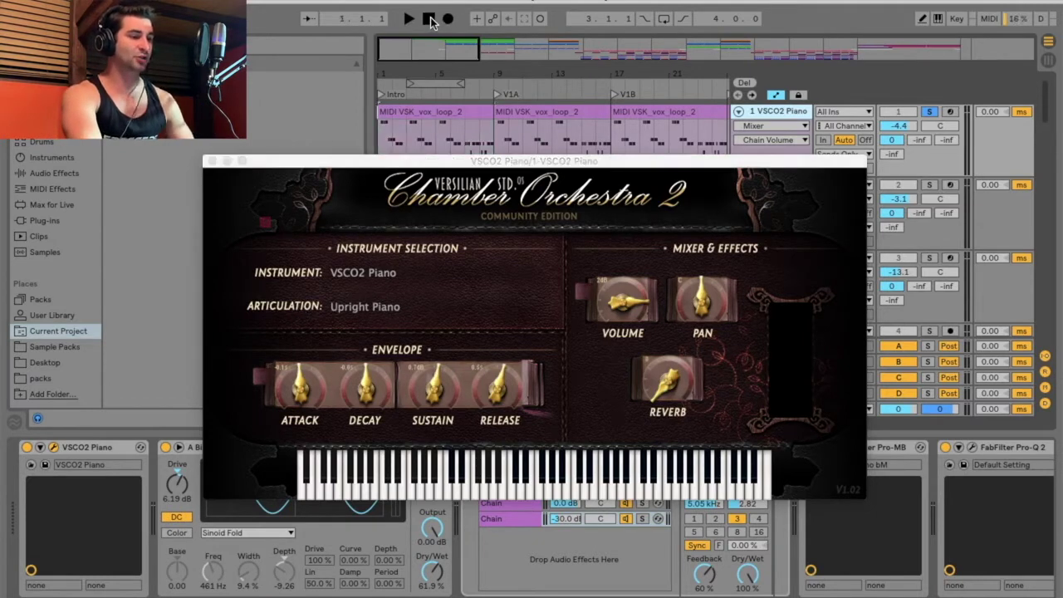
pyautogui.click(410, 19)
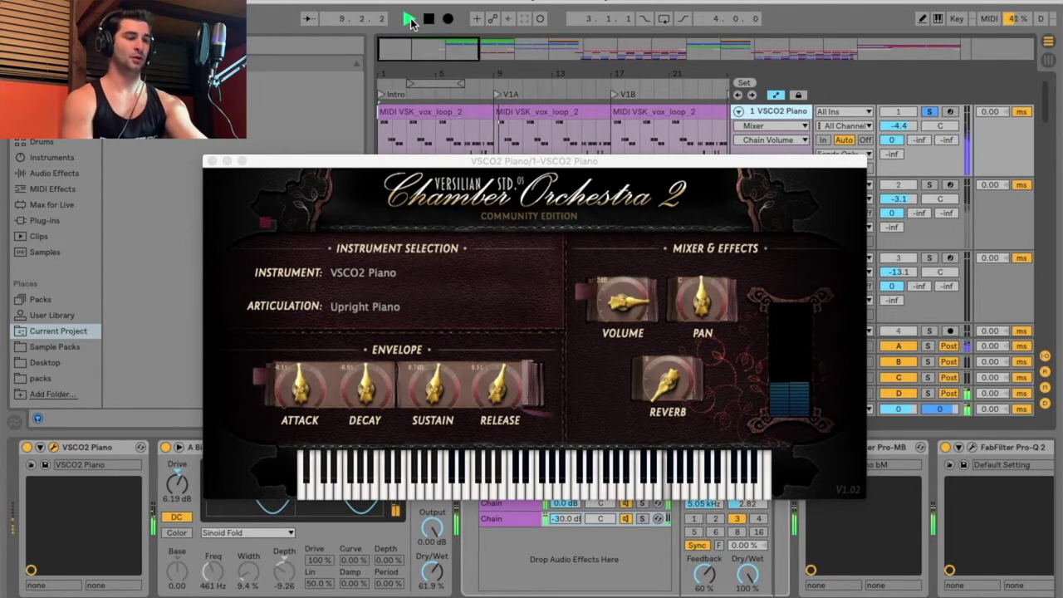
pyautogui.press('space')
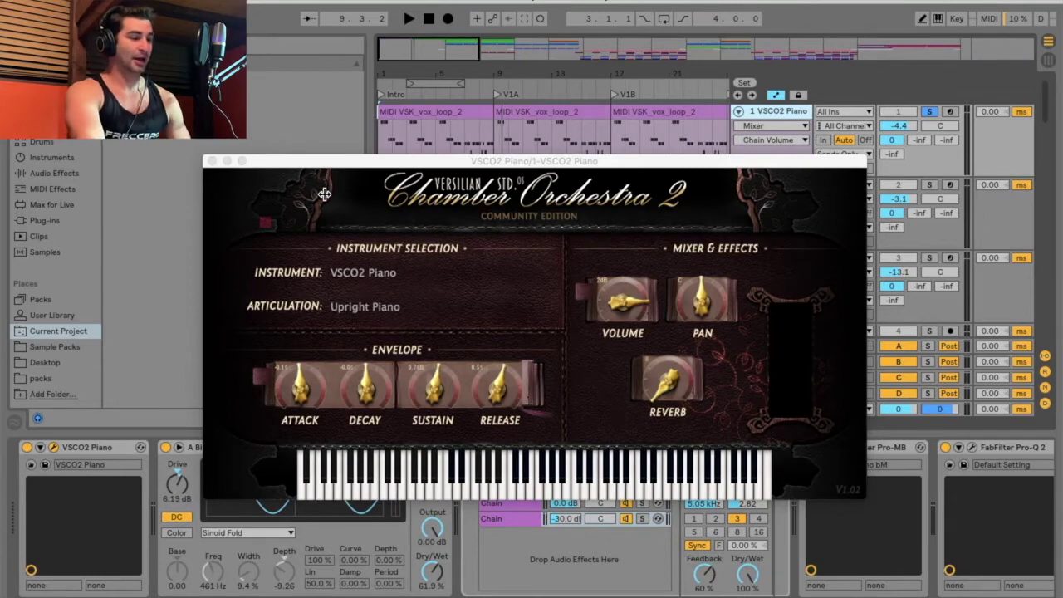
# - Close the instrument window and open the intro piano clip in an enlarged MIDI note editor
pyautogui.click(213, 161)
pyautogui.click(425, 137)
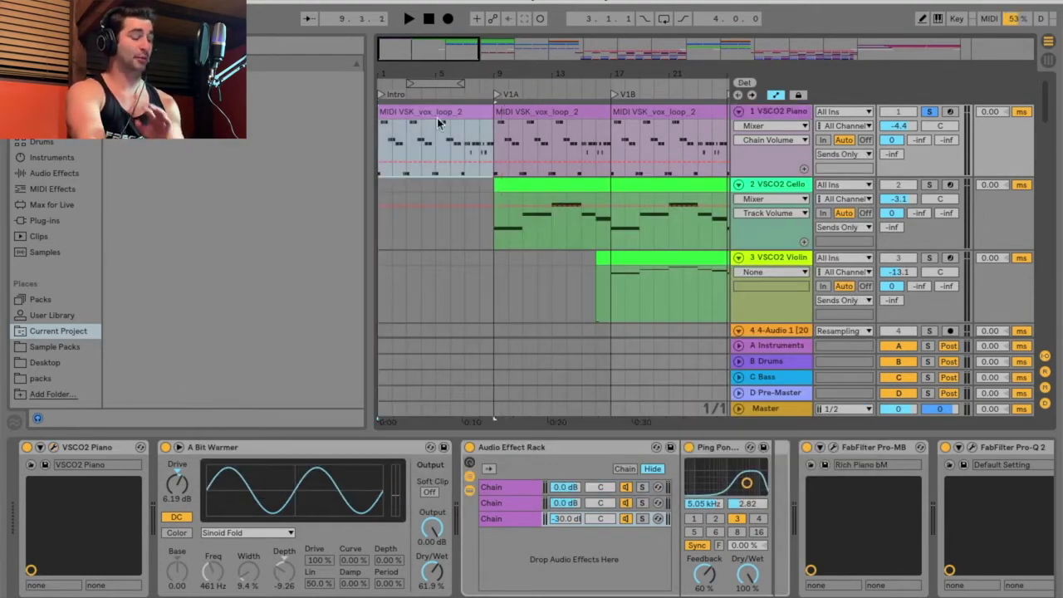
pyautogui.doubleClick(440, 125)
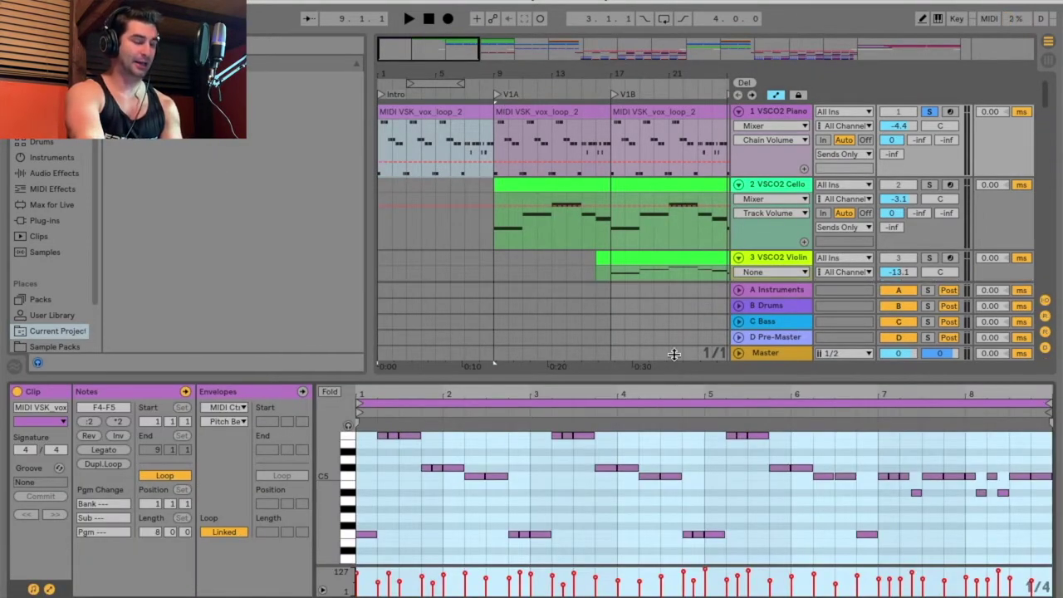
pyautogui.moveTo(676, 381); pyautogui.dragTo(677, 286)
pyautogui.click(882, 552)
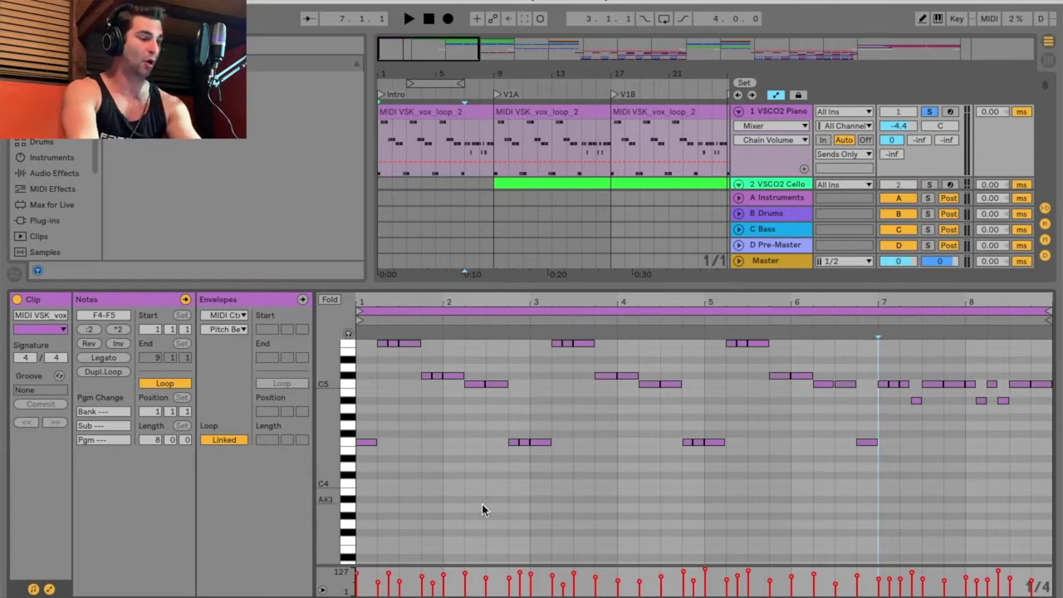
# - Play the intro piano clip from bar 5 to its end to hear its velocity variation
pyautogui.scroll(3, 461, 152)
pyautogui.click(461, 152)
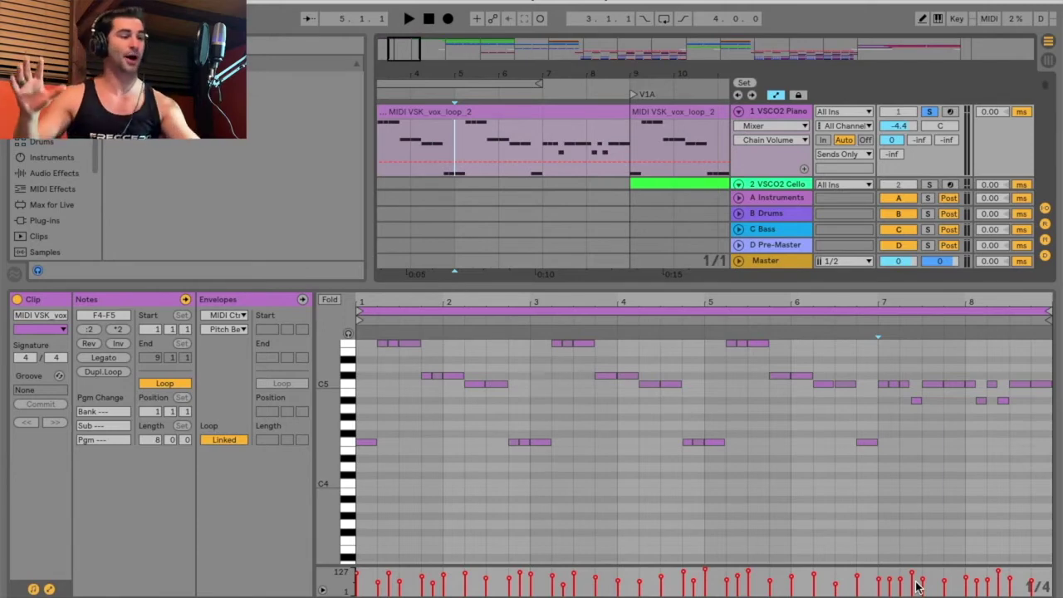
pyautogui.press('space')
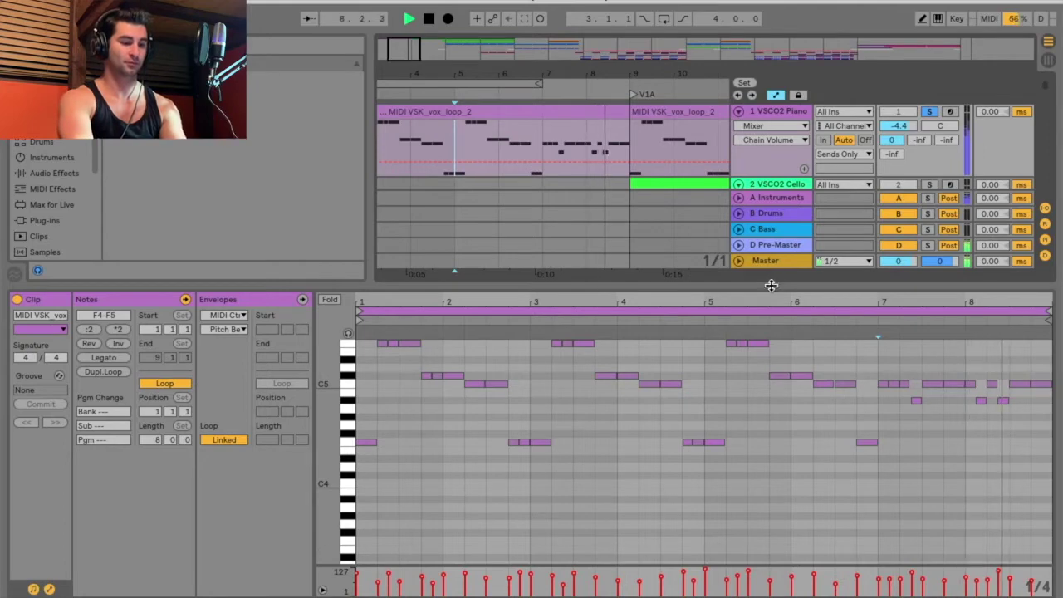
pyautogui.press('space')
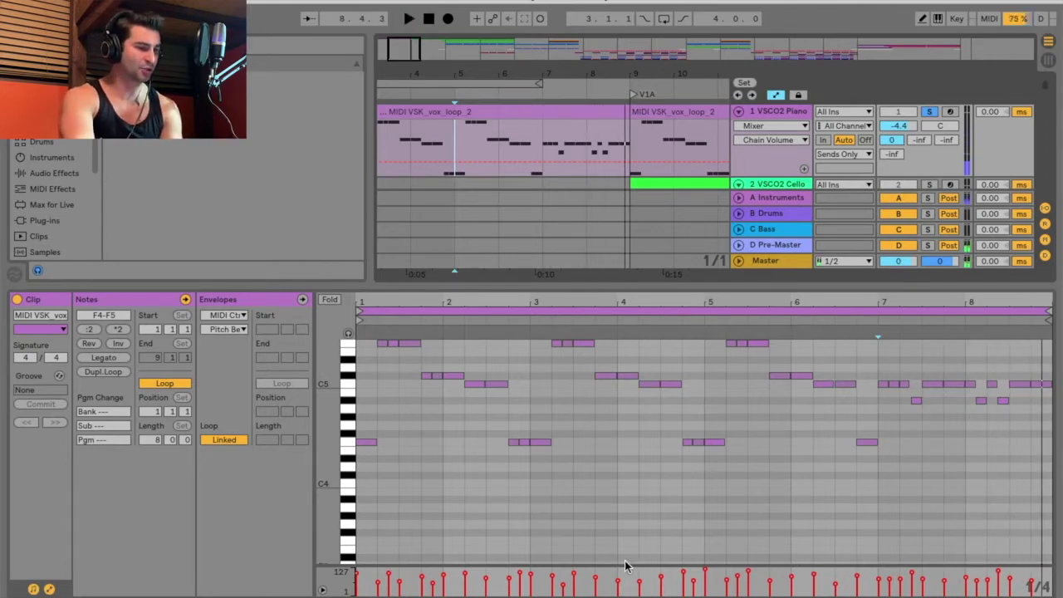
# - Lower the velocities of the three F4 notes around bar 3 and play the piano from the song start
pyautogui.moveTo(507, 582); pyautogui.dragTo(548, 582)
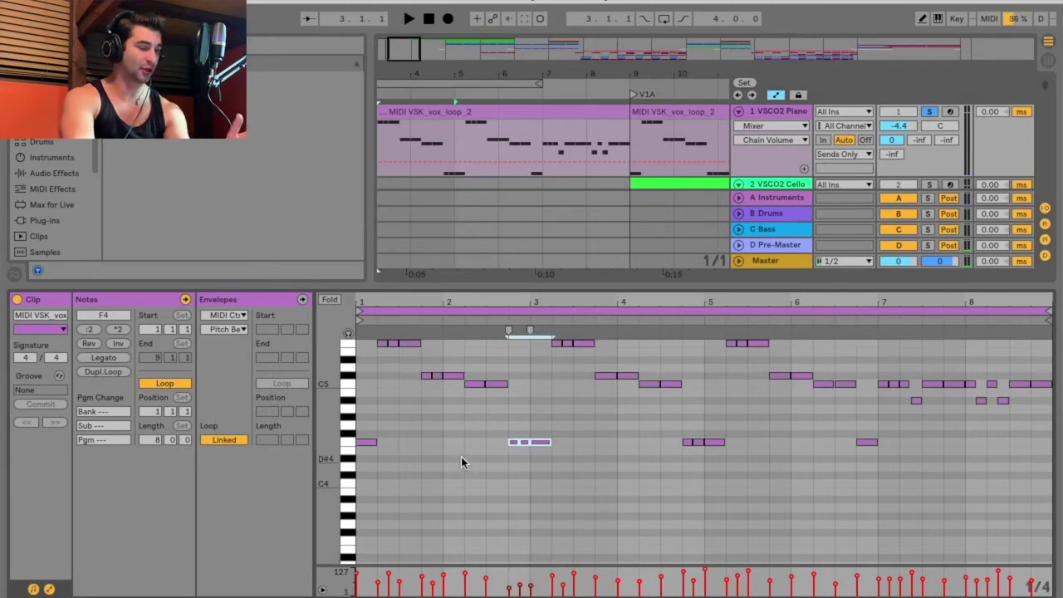
pyautogui.click(405, 48)
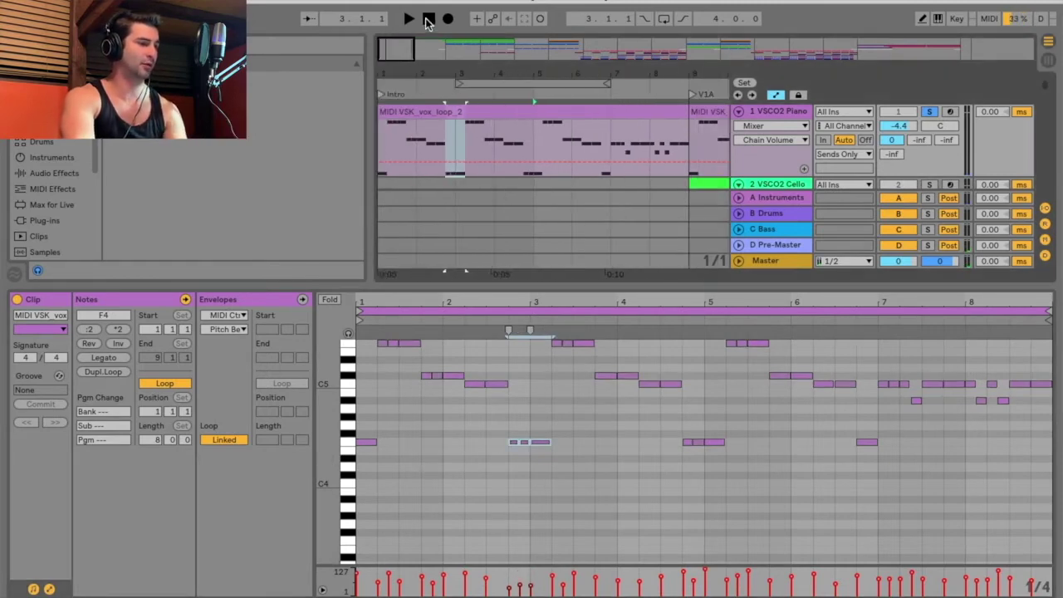
pyautogui.click(425, 18)
pyautogui.click(407, 18)
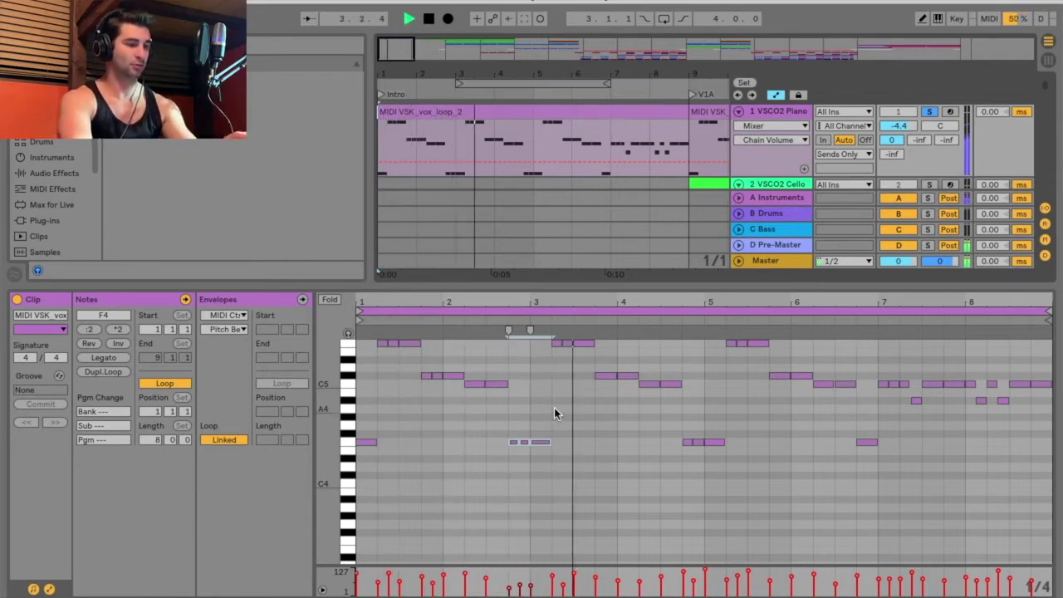
pyautogui.press('space')
# - Set the velocities of the three F4 notes around bar 3 to the 46–61 range and replay the passage
pyautogui.moveTo(556, 506); pyautogui.dragTo(505, 436)
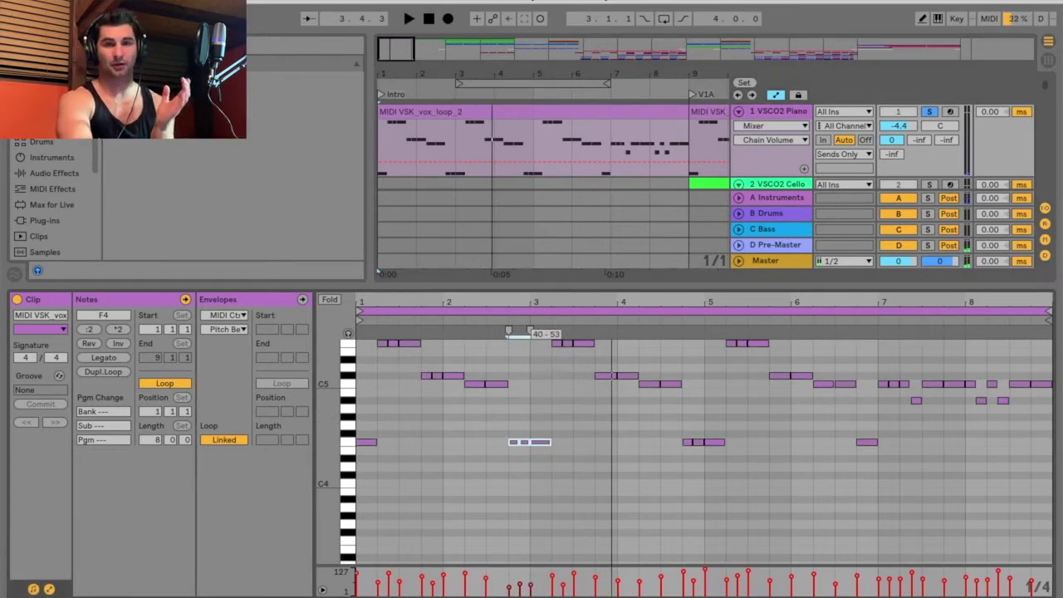
pyautogui.moveTo(515, 442); pyautogui.dragTo(515, 437)
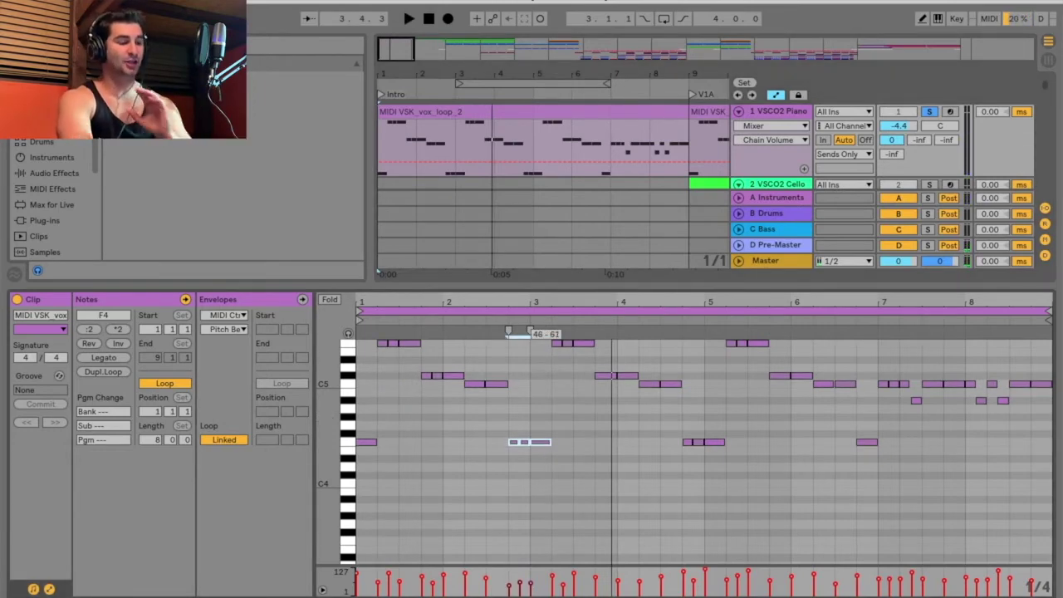
pyautogui.press('space')
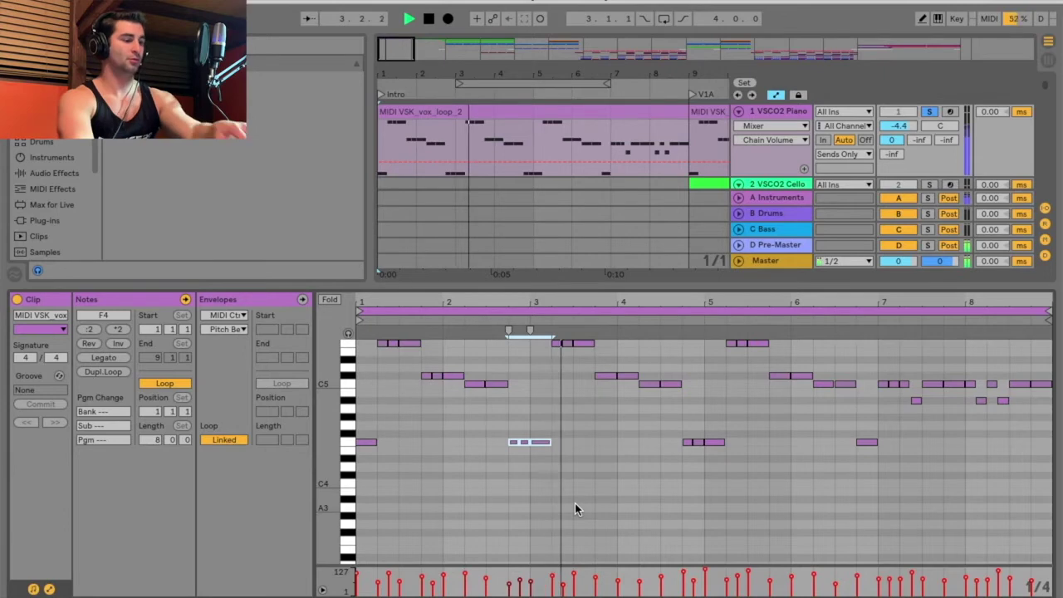
pyautogui.press('space')
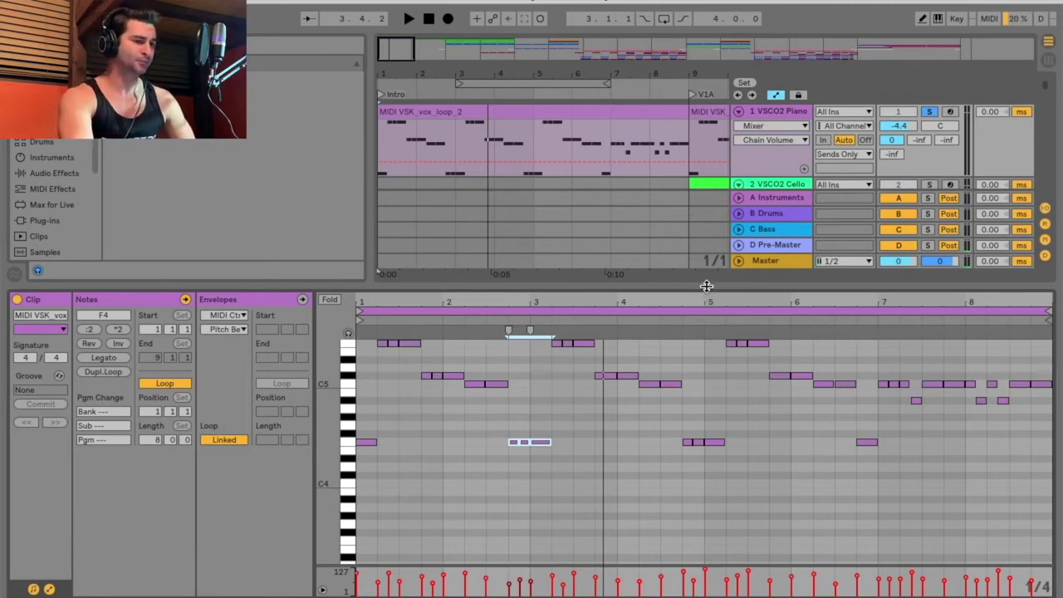
# - Shrink the note editor slightly and play the soloed piano intro again from the song start
pyautogui.moveTo(705, 286); pyautogui.dragTo(705, 307)
pyautogui.click(930, 113)
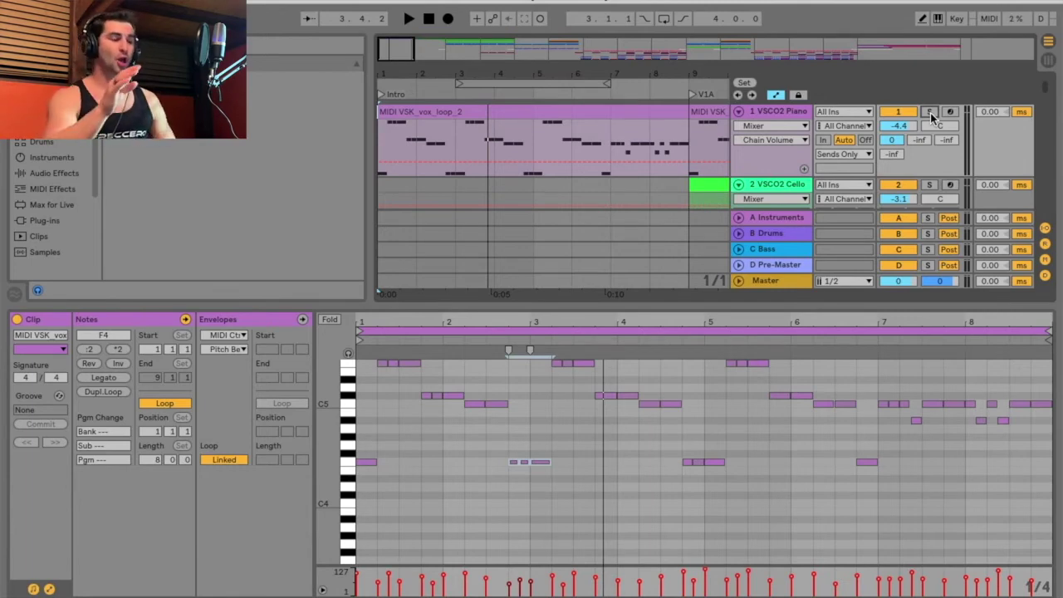
pyautogui.click(930, 113)
pyautogui.click(429, 18)
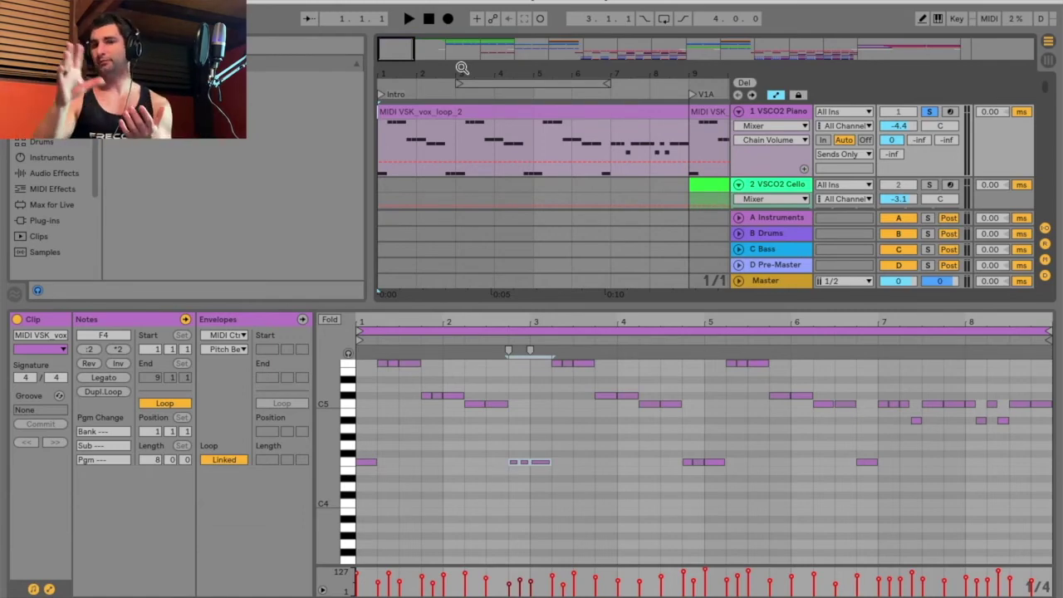
pyautogui.press('space')
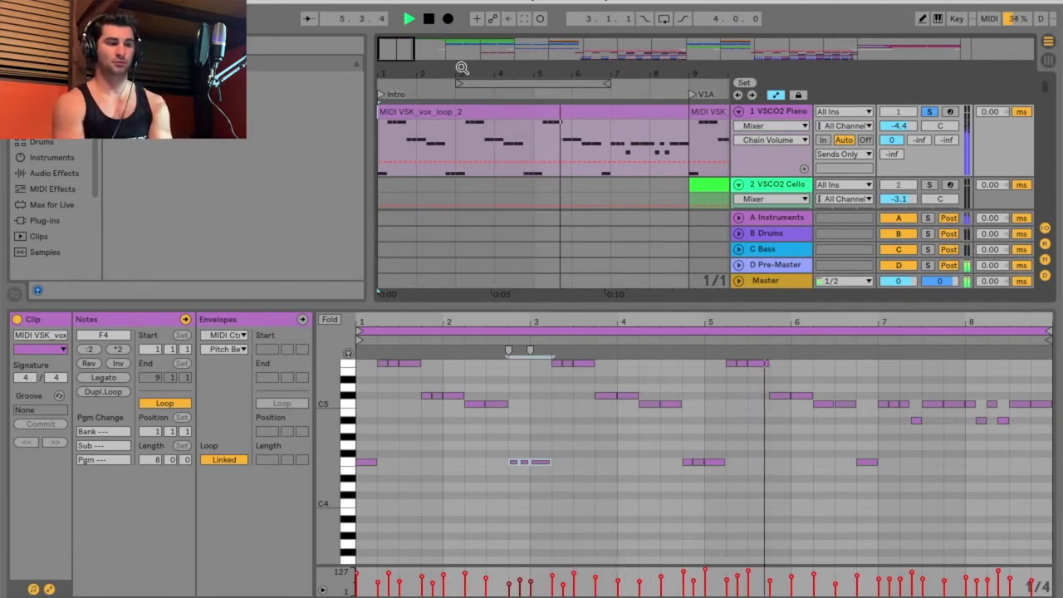
pyautogui.press('space')
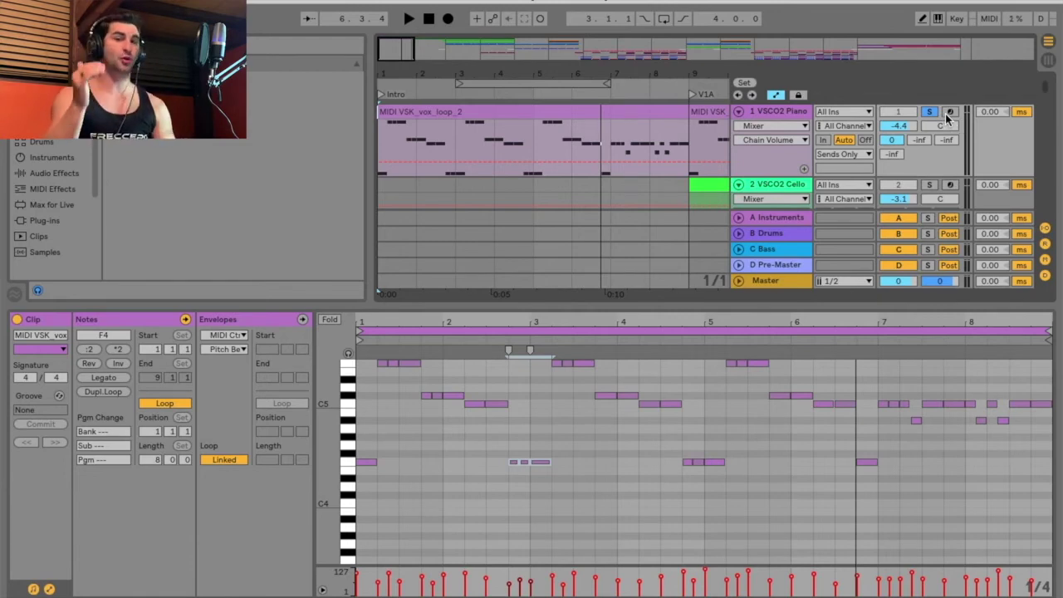
# - Turn on the computer MIDI keyboard for note input
pyautogui.click(938, 18)
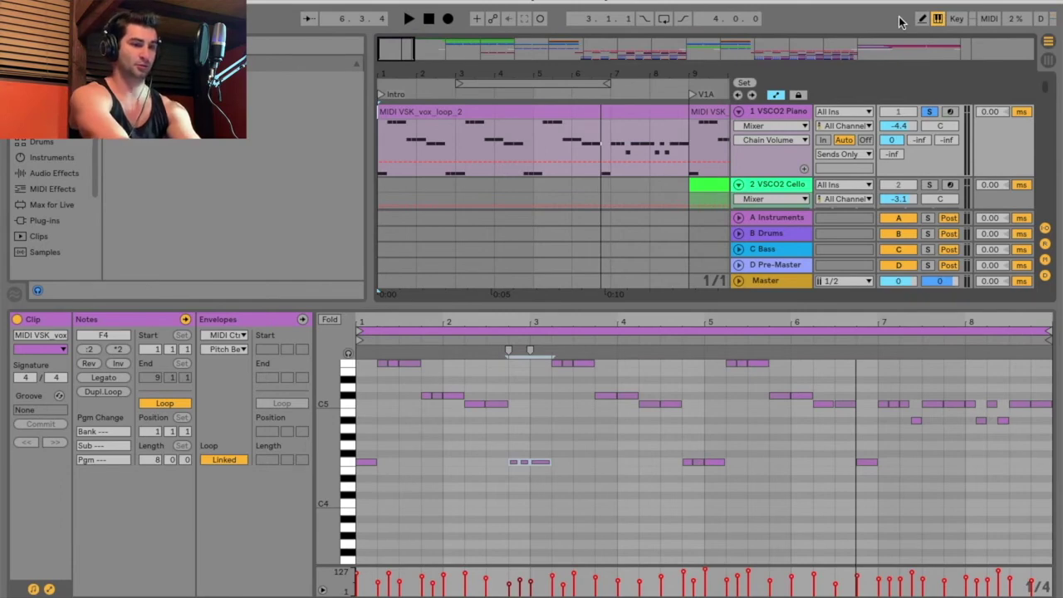
# - Play the soloed piano intro from the song start and arm the VSCO2 Piano track for recording
pyautogui.click(783, 112)
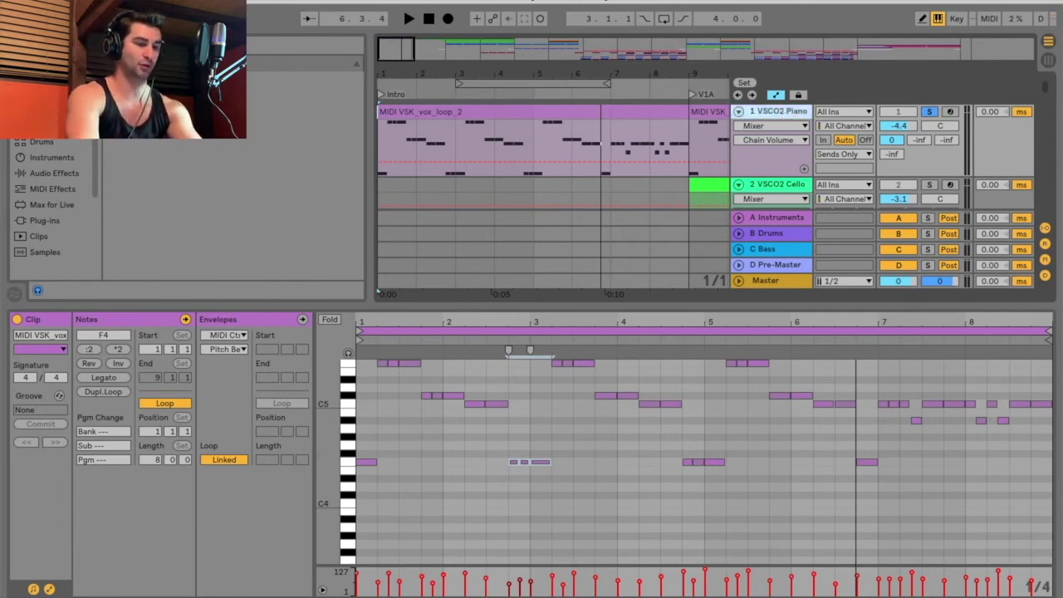
pyautogui.press('space')
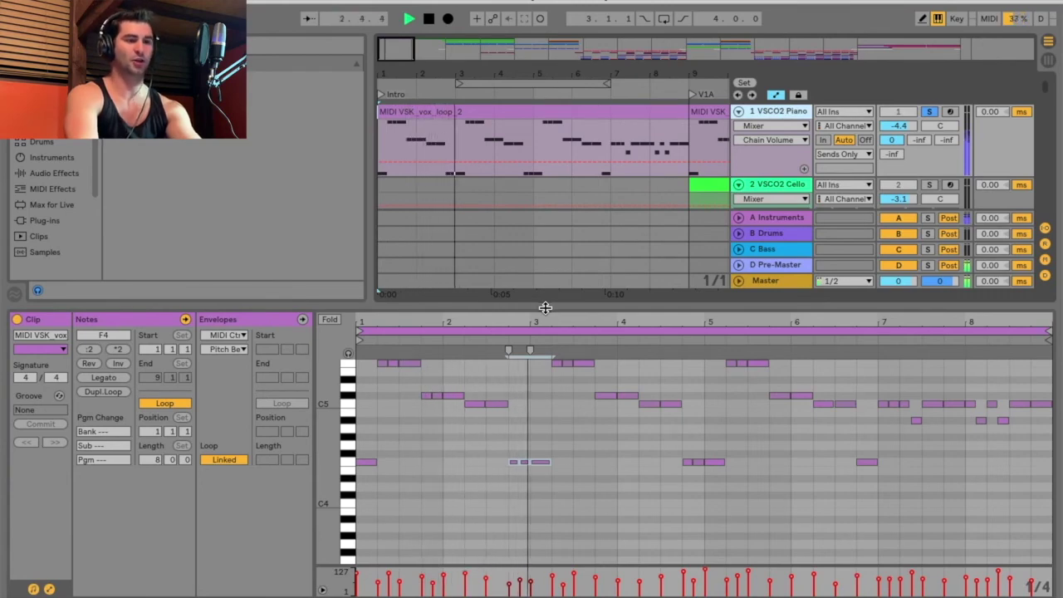
pyautogui.click(950, 112)
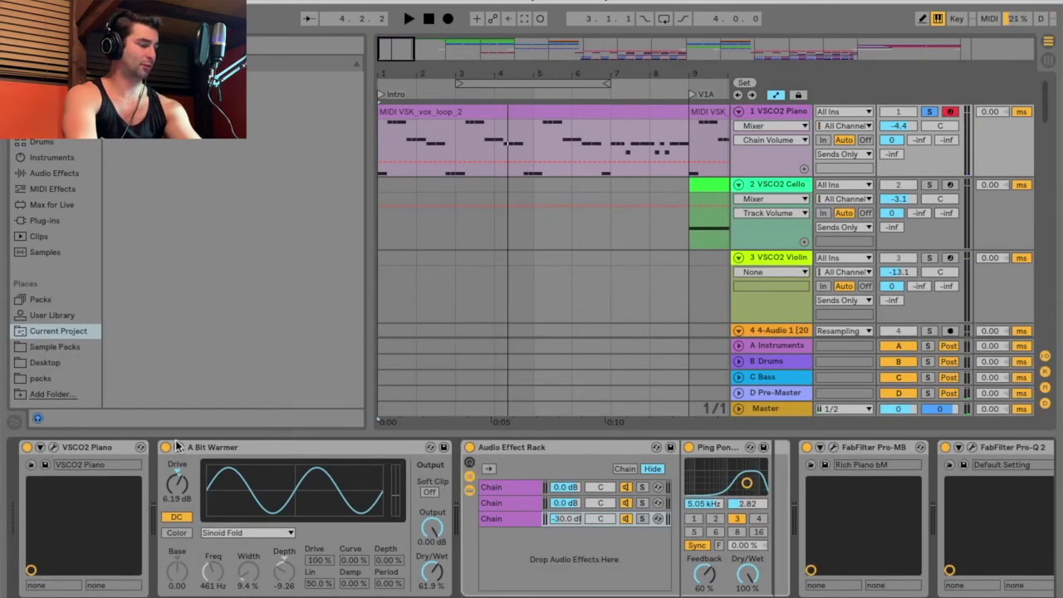
# - Show the VSCO2 Piano plug-in window over the lower arrangement area and audition two notes on its on-screen keyboard
pyautogui.press('super+alt+p')
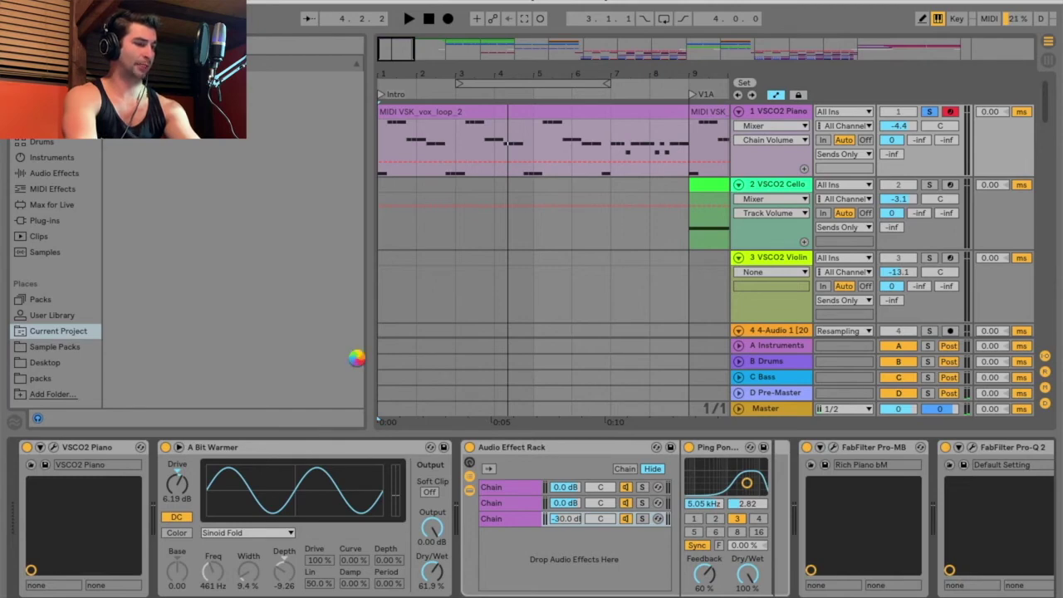
pyautogui.click(544, 496)
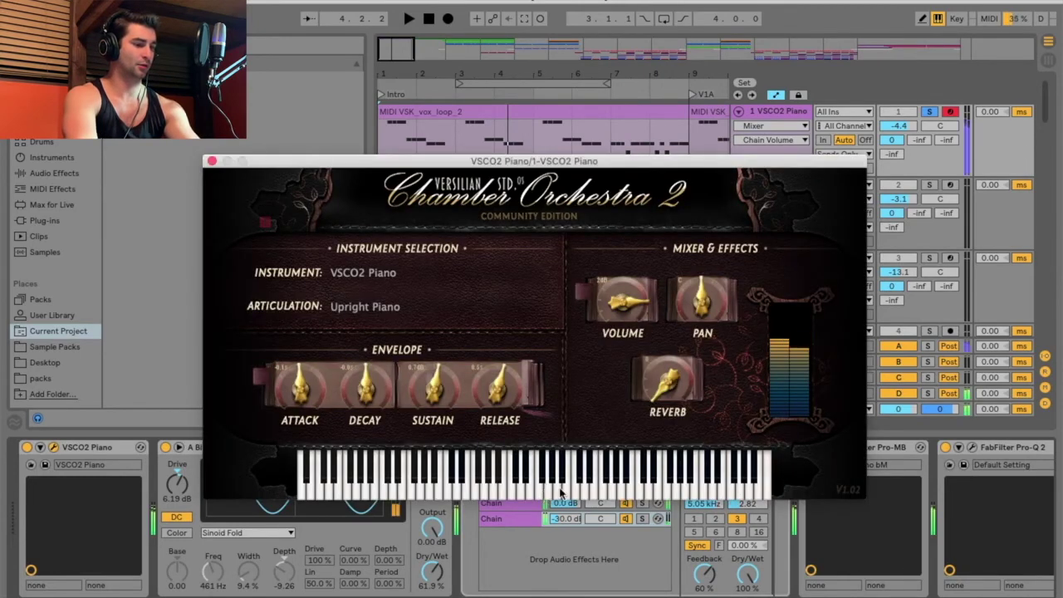
pyautogui.click(636, 495)
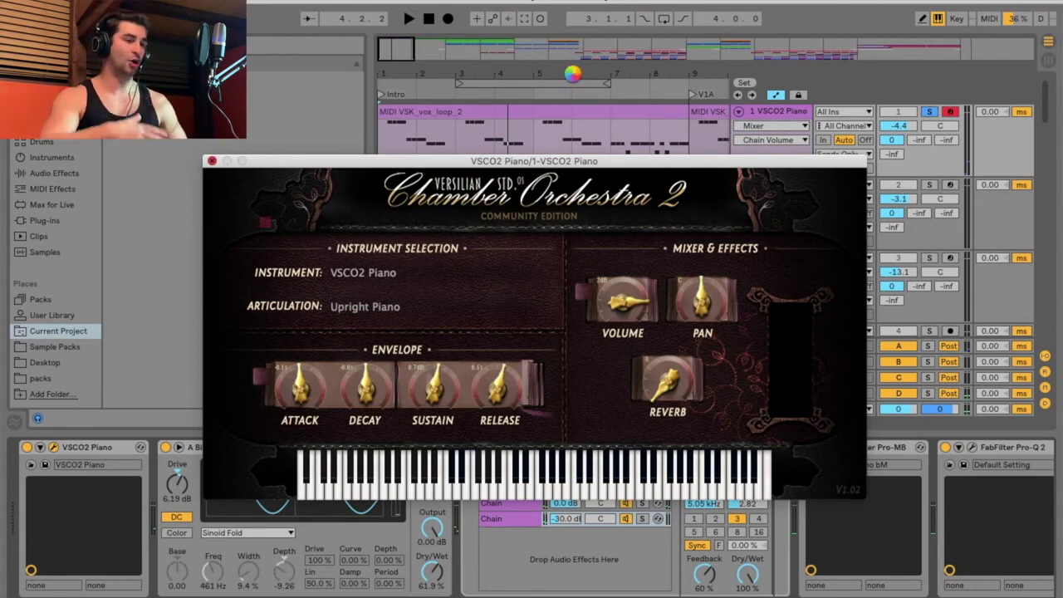
pyautogui.moveTo(390, 169); pyautogui.dragTo(346, 301)
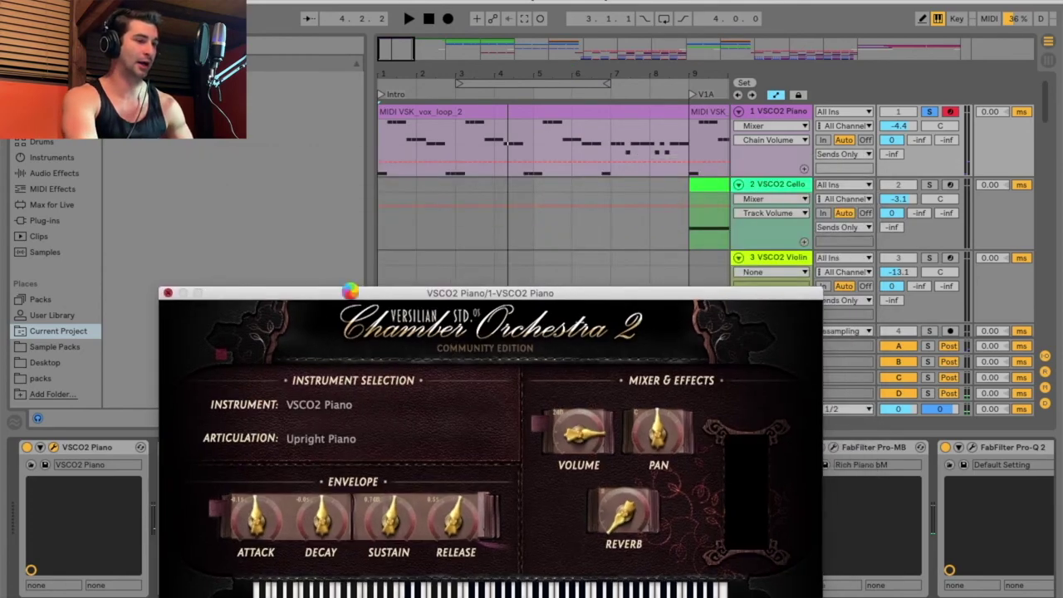
pyautogui.moveTo(494, 292); pyautogui.dragTo(386, 115)
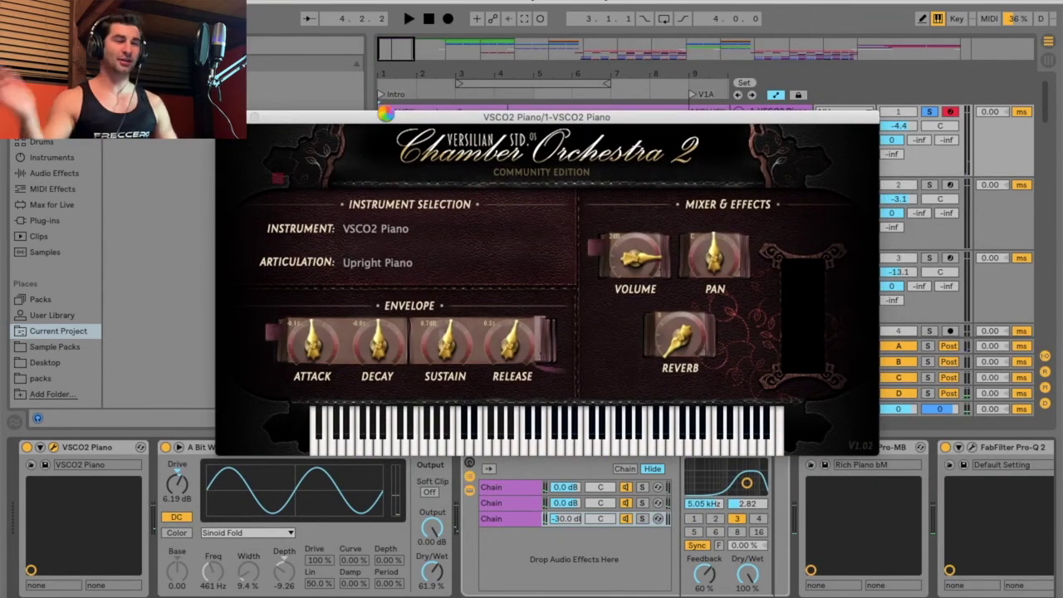